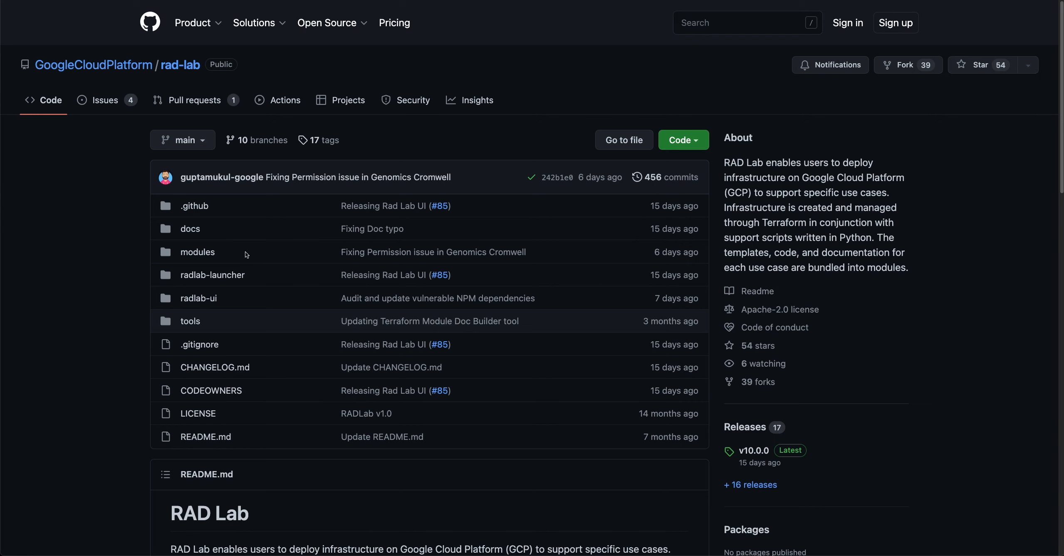
# Open the modules folder in the rad-lab GitHub repository's file list
pyautogui.click(214, 256)
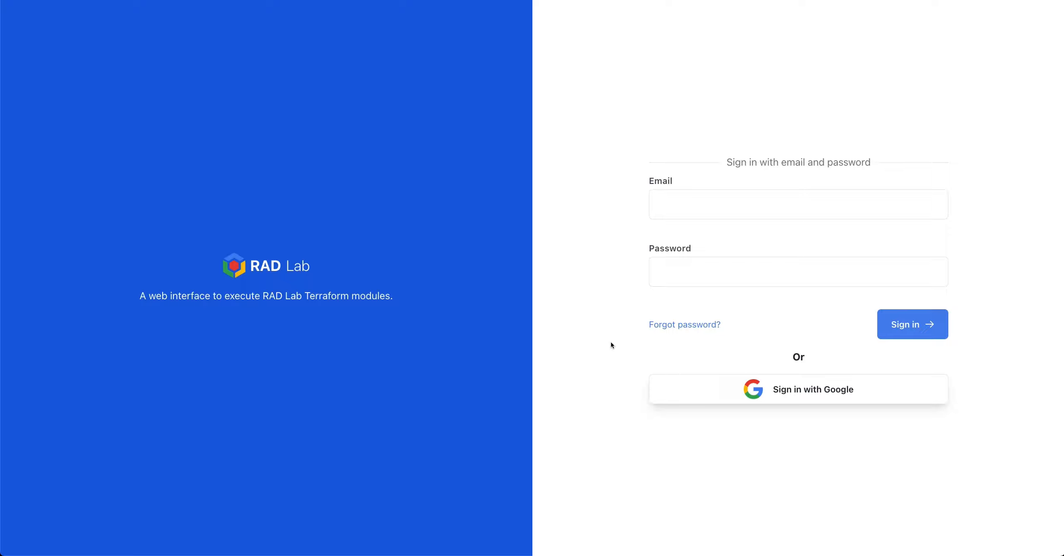
# Sign in to RAD Lab using 'Sign in with Google'
pyautogui.click(719, 386)
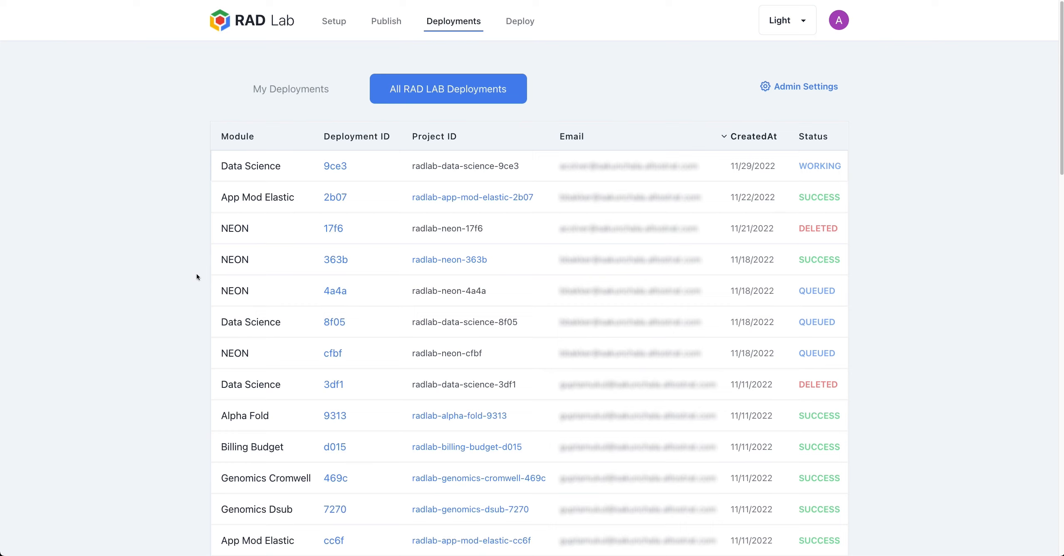
# Go to the Deploy page listing the RAD Lab modules available to deploy
pyautogui.click(527, 26)
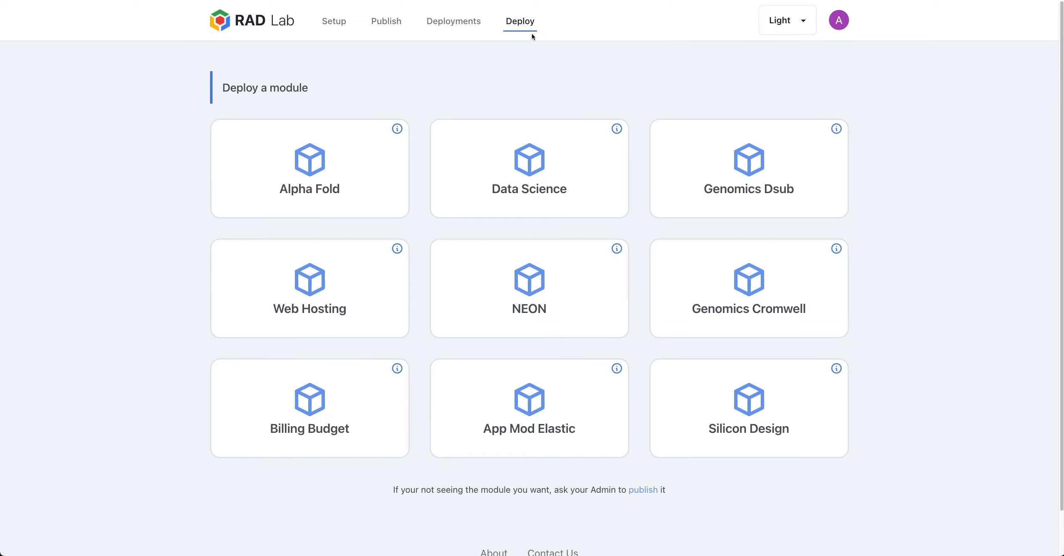
# Choose Data Science and accept the default project and network settings
pyautogui.click(537, 150)
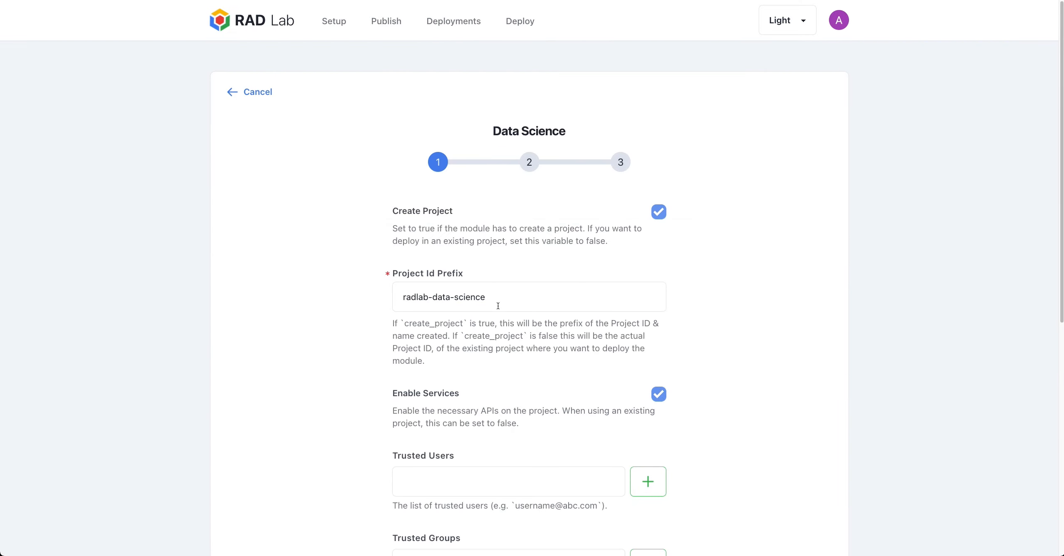
pyautogui.scroll(-5, 516, 312)
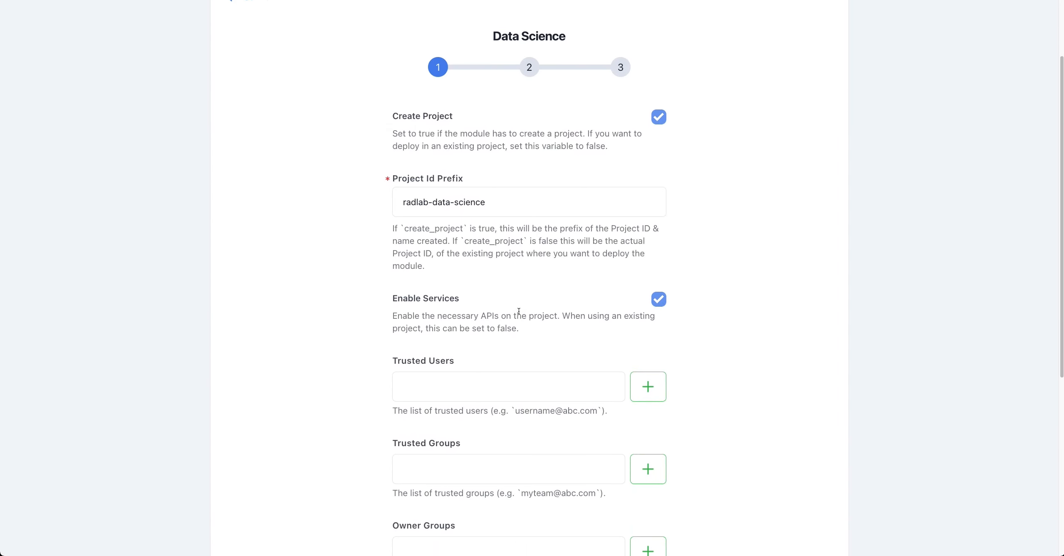
pyautogui.scroll(-4, 528, 309)
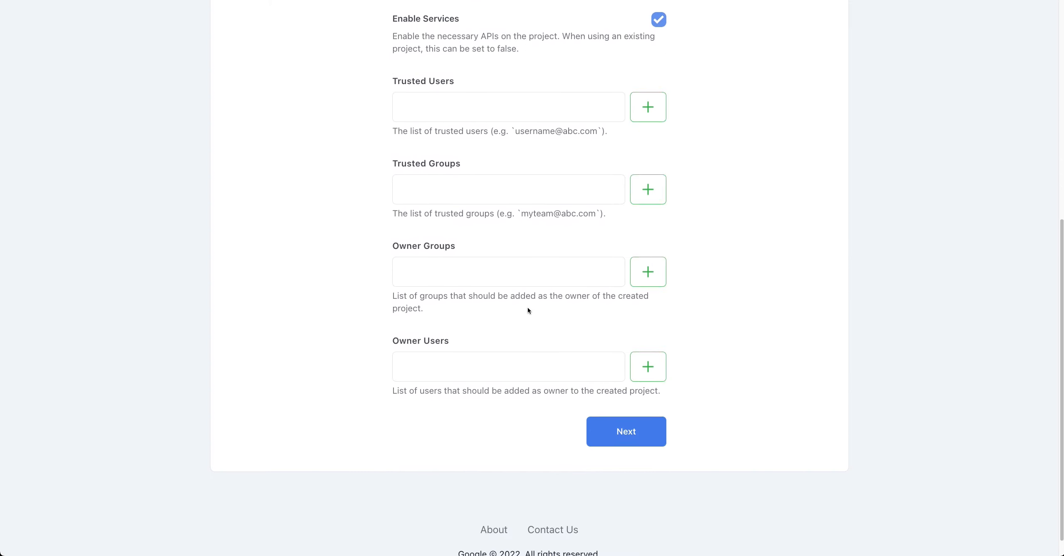
pyautogui.click(632, 422)
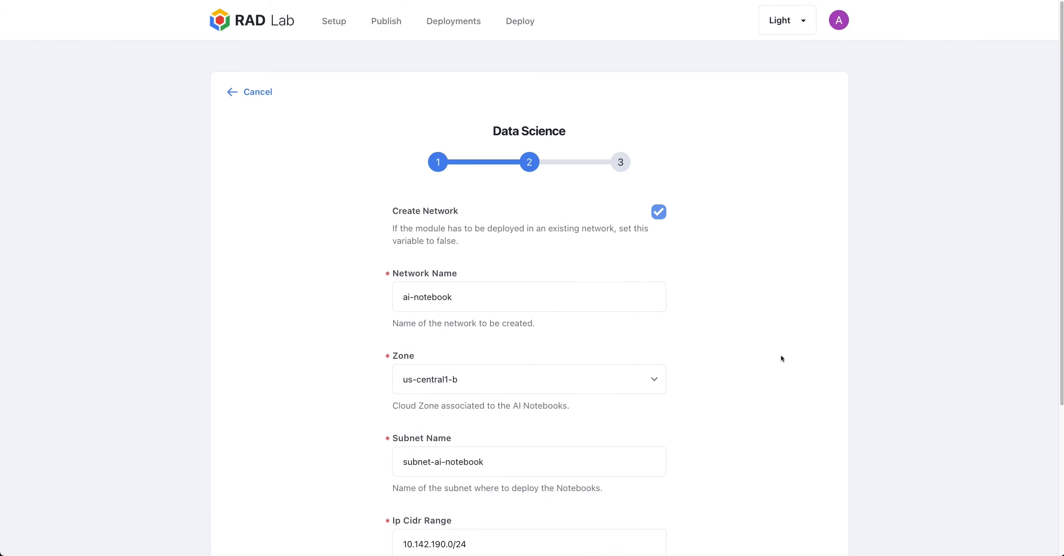
pyautogui.scroll(-3, 730, 345)
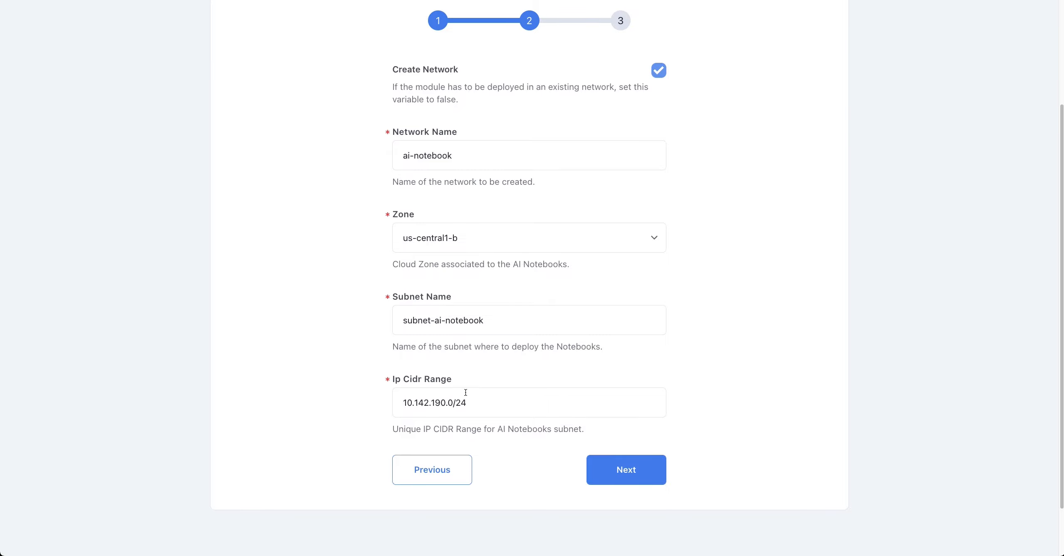
pyautogui.click(629, 468)
# Keep the notebook Boot Disk Size at 100 and submit the deployment
pyautogui.scroll(-8, 690, 421)
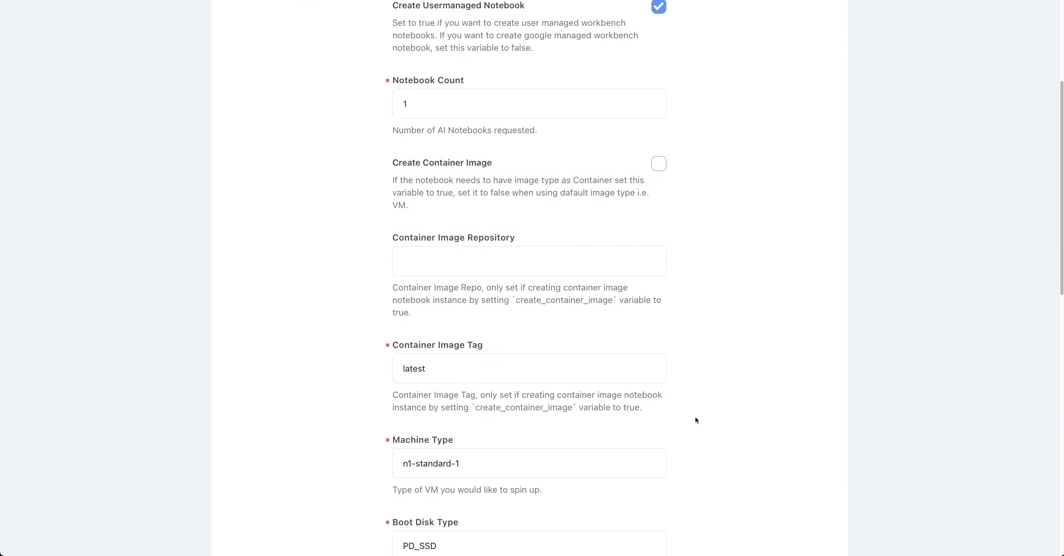
pyautogui.scroll(-3, 697, 414)
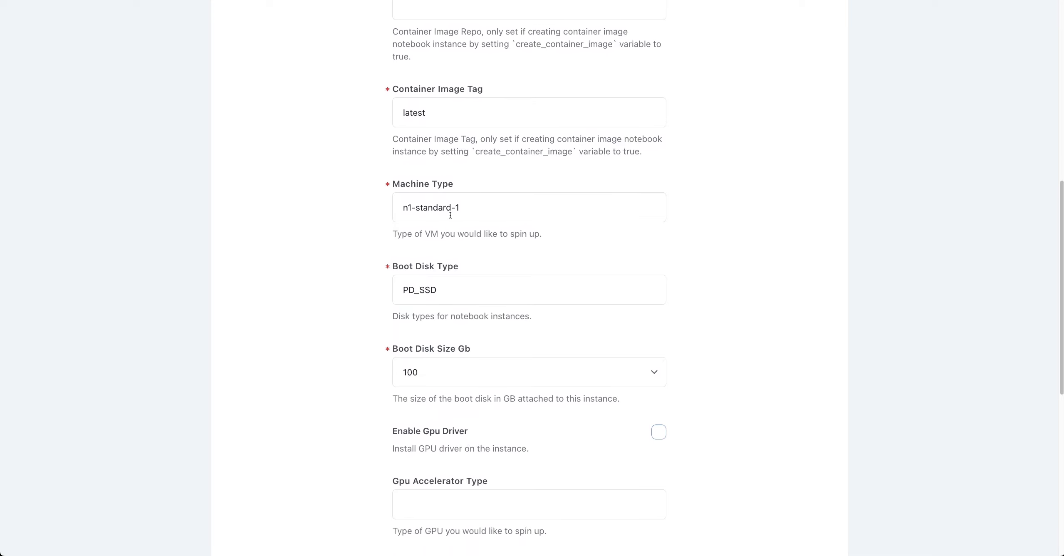
pyautogui.scroll(-3, 471, 371)
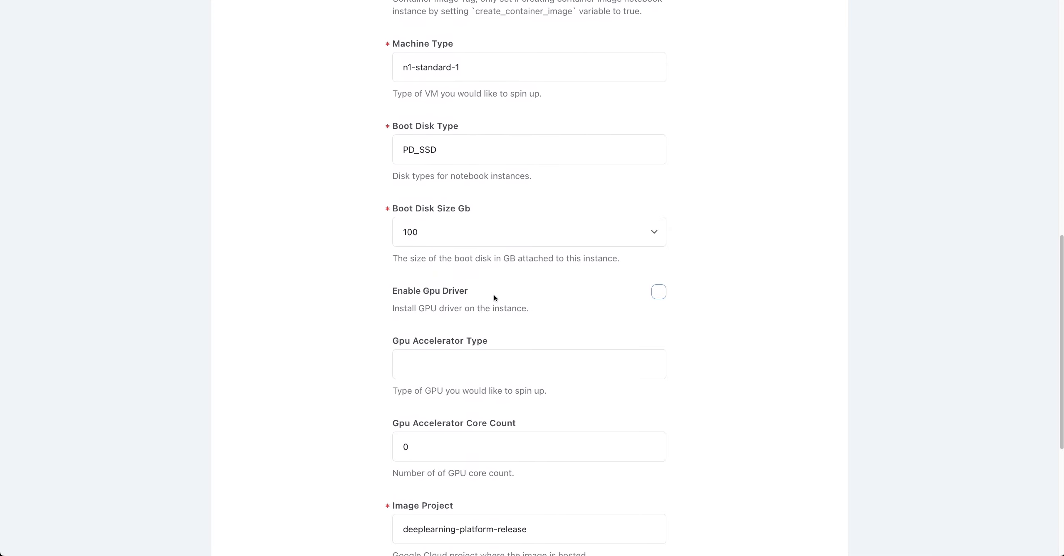
pyautogui.click(505, 244)
pyautogui.click(709, 403)
pyautogui.scroll(-6, 708, 404)
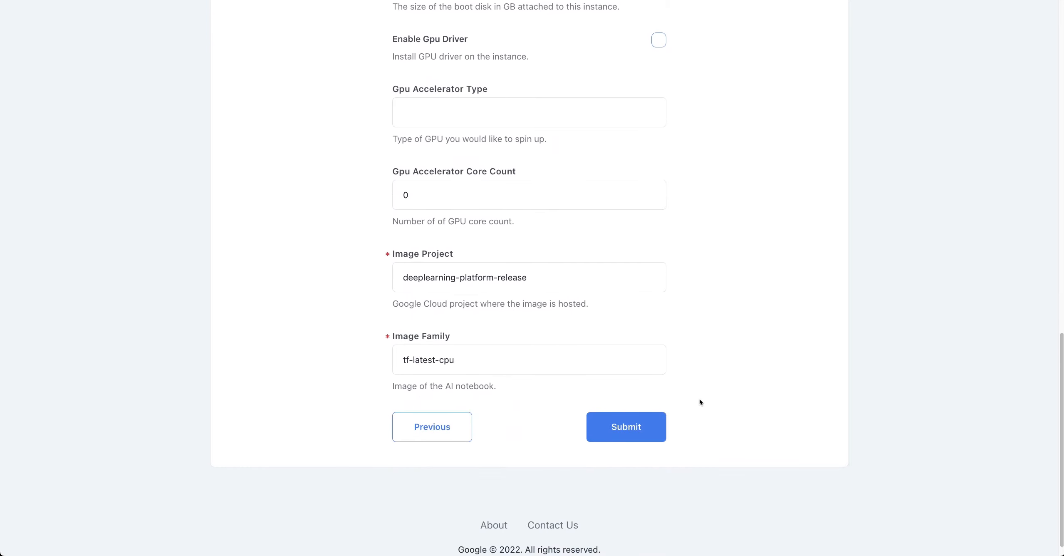
pyautogui.click(652, 431)
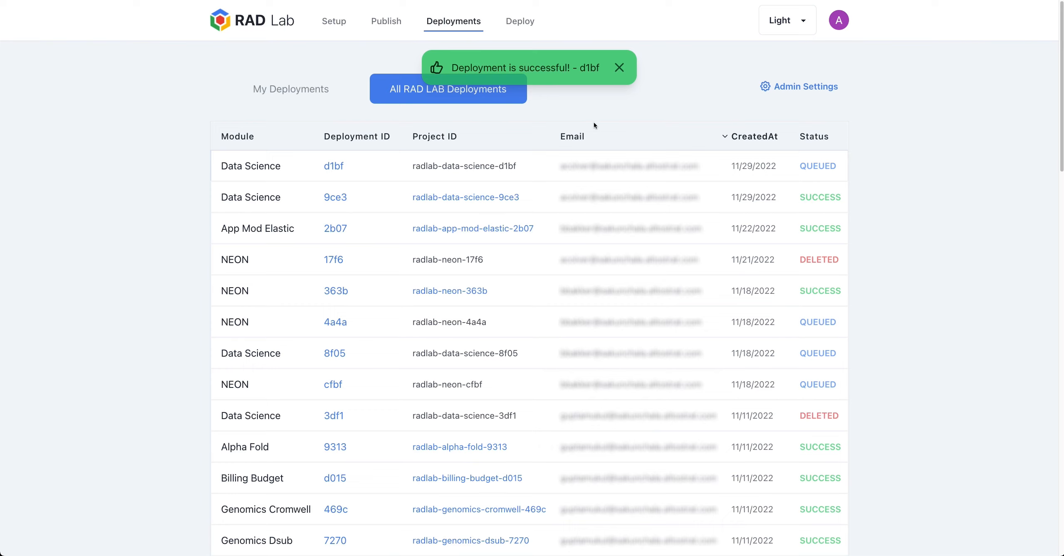
# Open deployment d1bf, refresh its WORKING status and logs, then return to the list
pyautogui.moveTo(793, 170); pyautogui.dragTo(839, 170)
pyautogui.click(326, 167)
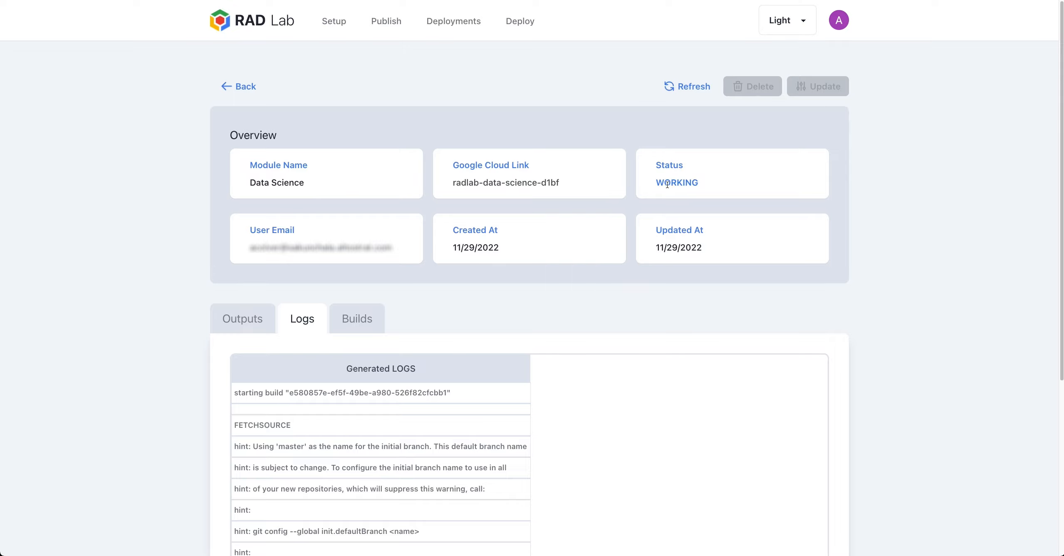
pyautogui.moveTo(656, 184); pyautogui.dragTo(692, 185)
pyautogui.click(687, 86)
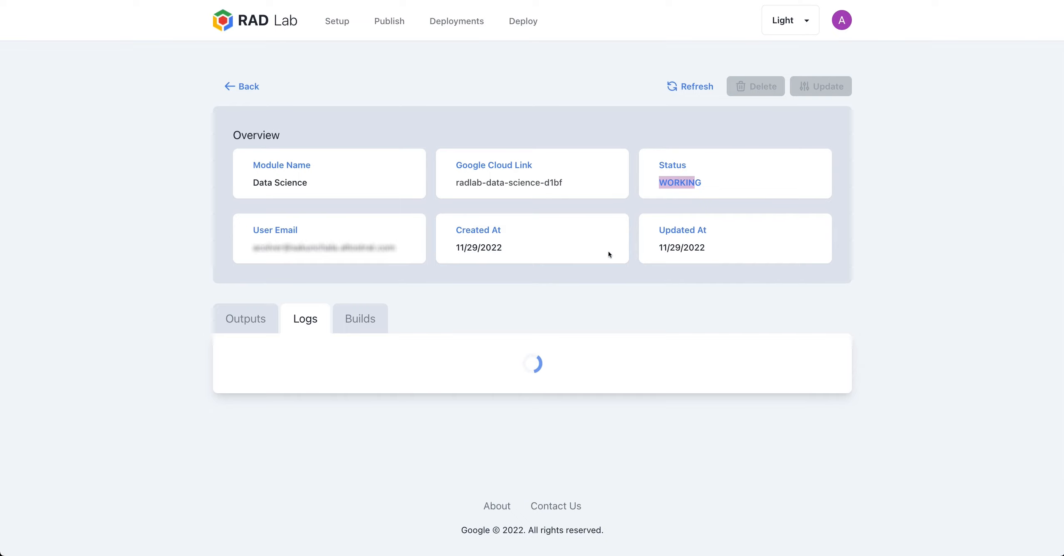
pyautogui.scroll(-6, 459, 401)
pyautogui.scroll(-4, 468, 389)
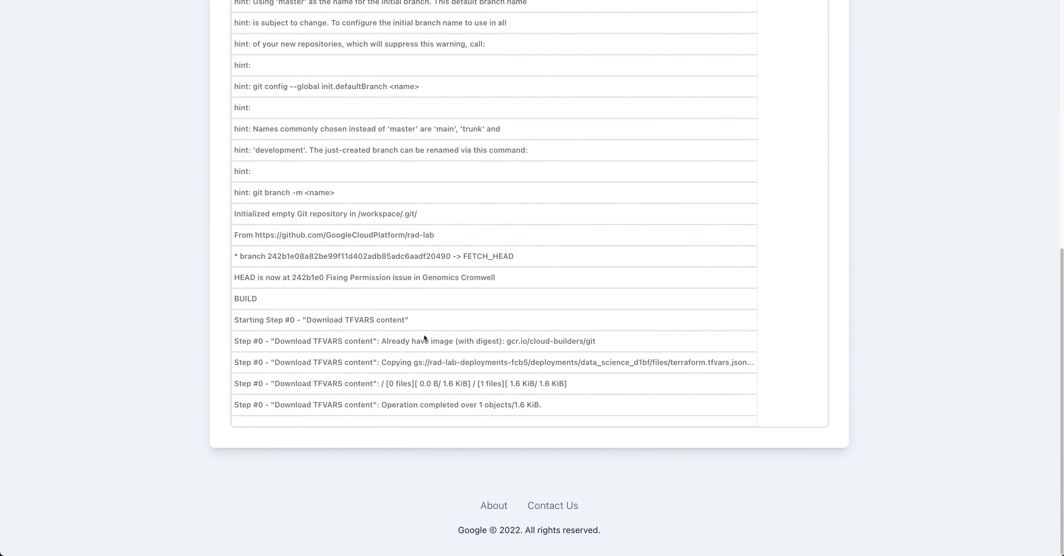
pyautogui.scroll(10, 424, 338)
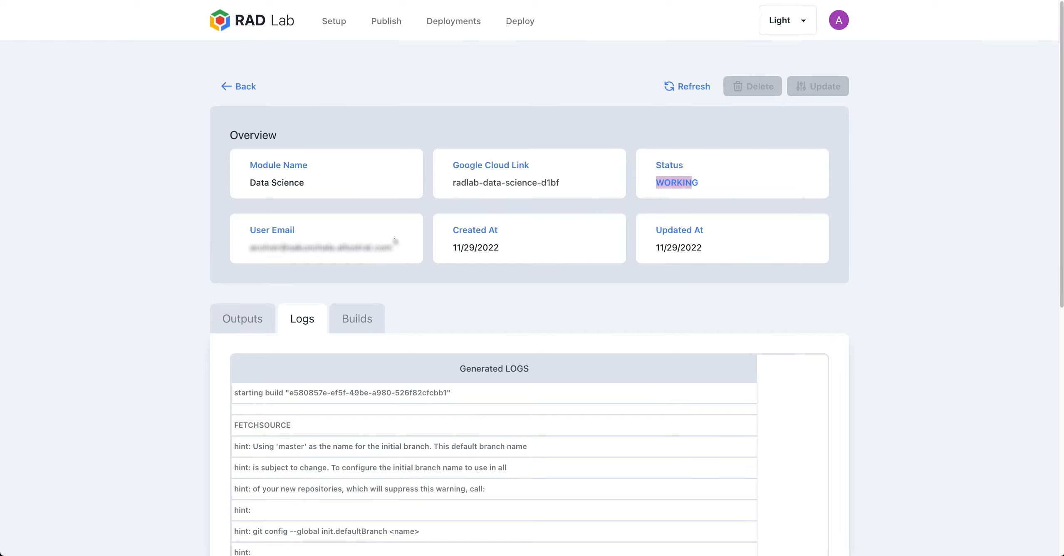
pyautogui.click(247, 86)
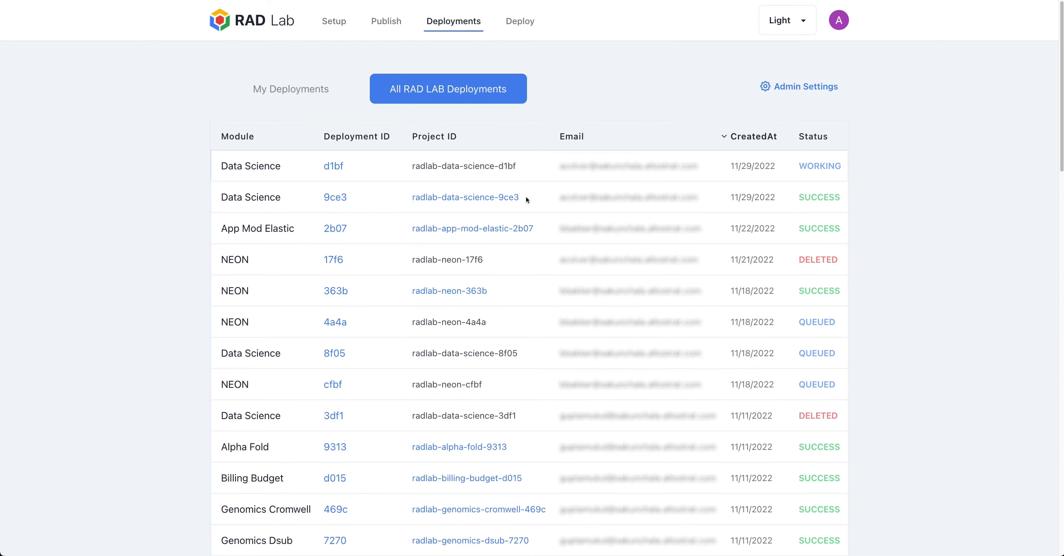
# Open NEON deployment 363b's outputs and follow its notebooks_usermanaged_urls link
pyautogui.scroll(-3, 468, 374)
pyautogui.scroll(3, 462, 400)
pyautogui.click(341, 289)
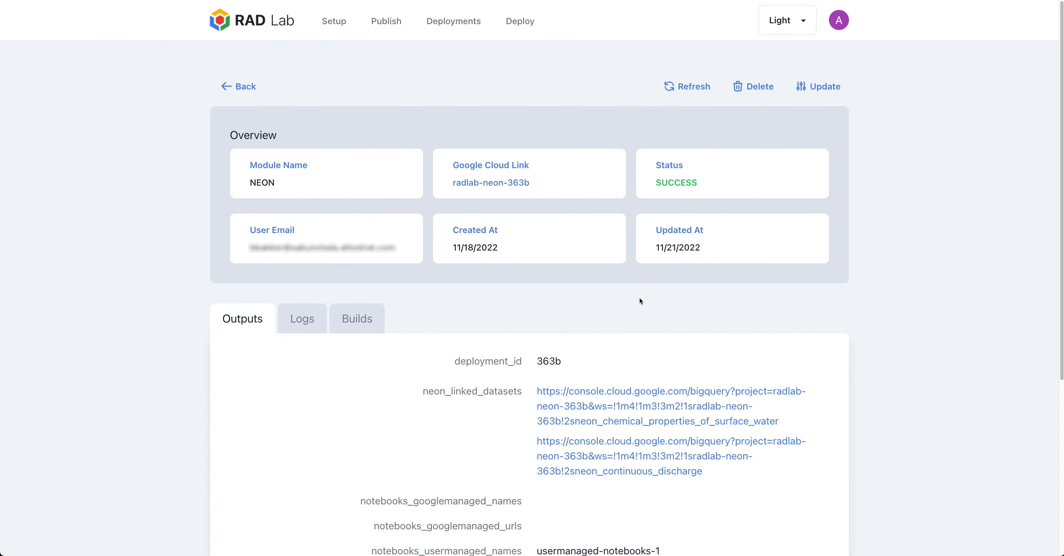
pyautogui.scroll(-2, 658, 296)
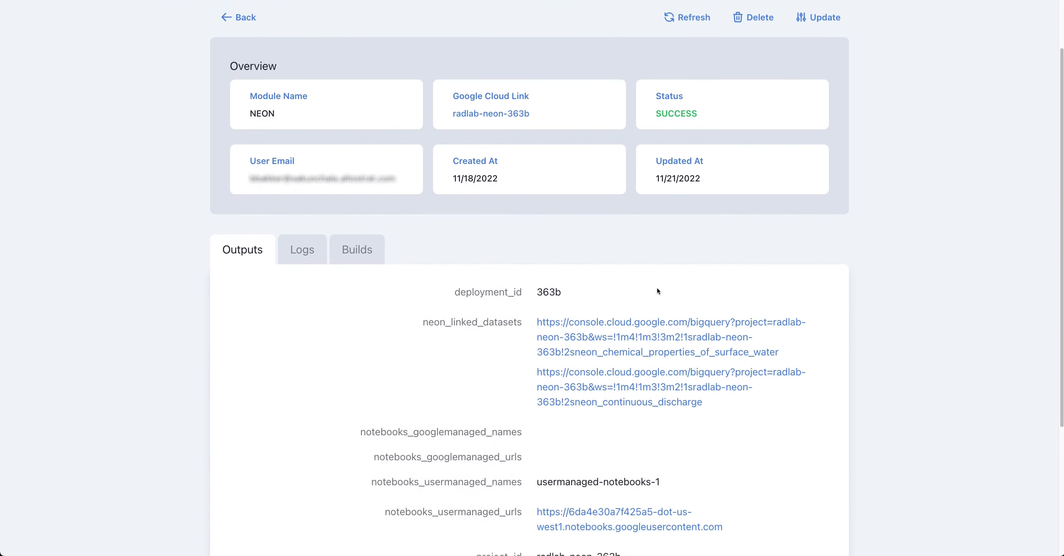
pyautogui.scroll(-1, 519, 302)
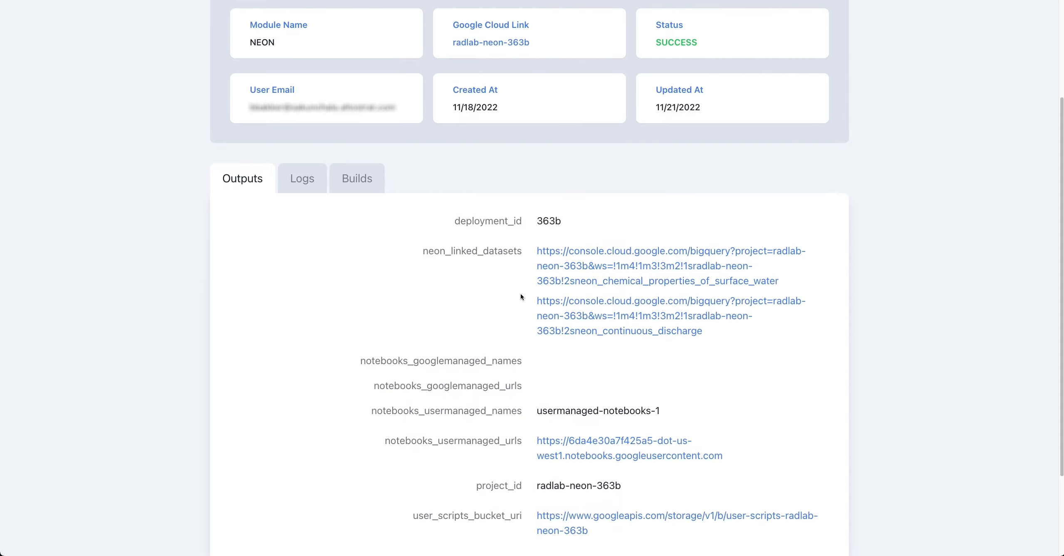
pyautogui.scroll(-1, 522, 296)
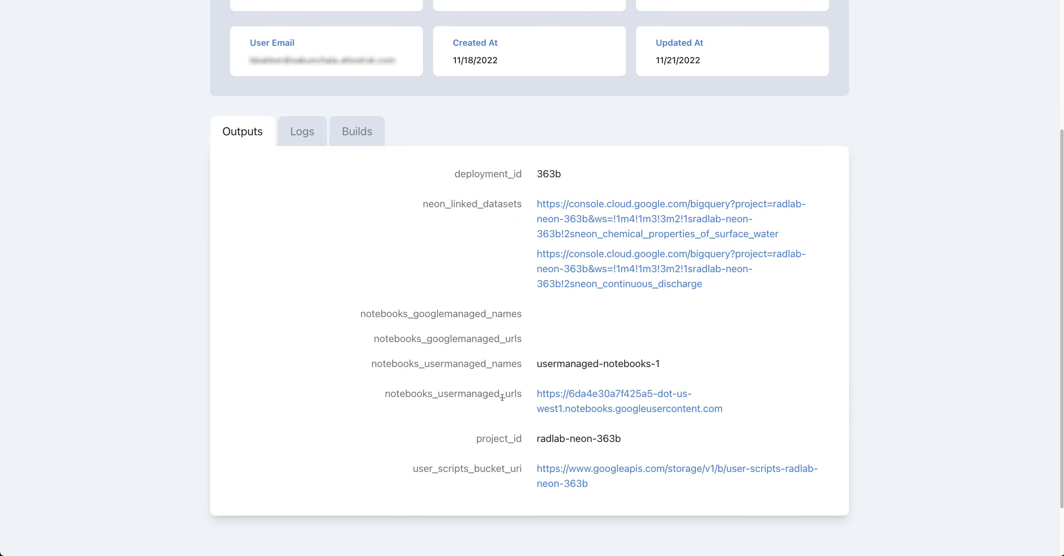
pyautogui.click(590, 410)
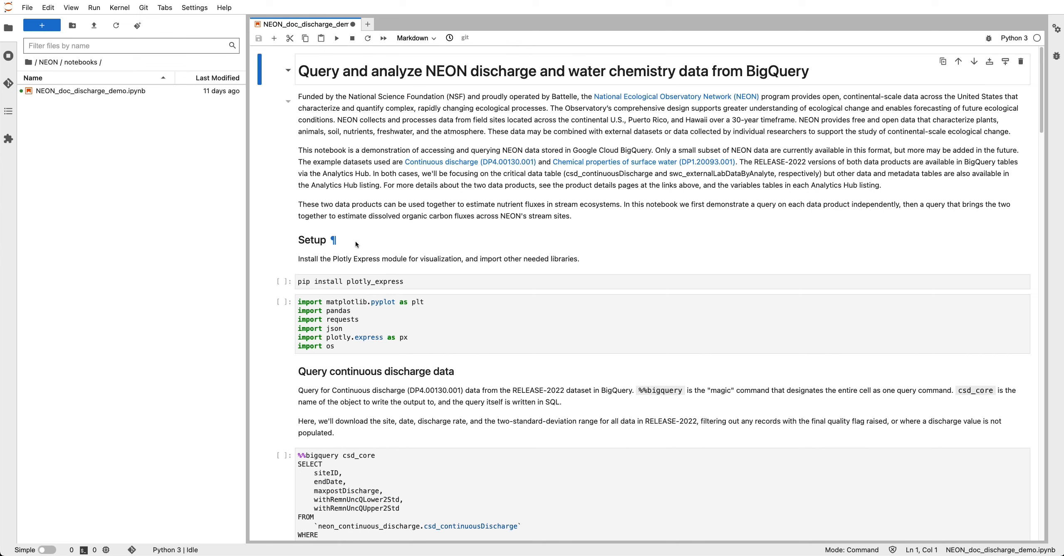
# Open NEON_doc_discharge_demo.ipynb and run its cells through the continuous discharge SQL query
pyautogui.click(96, 92)
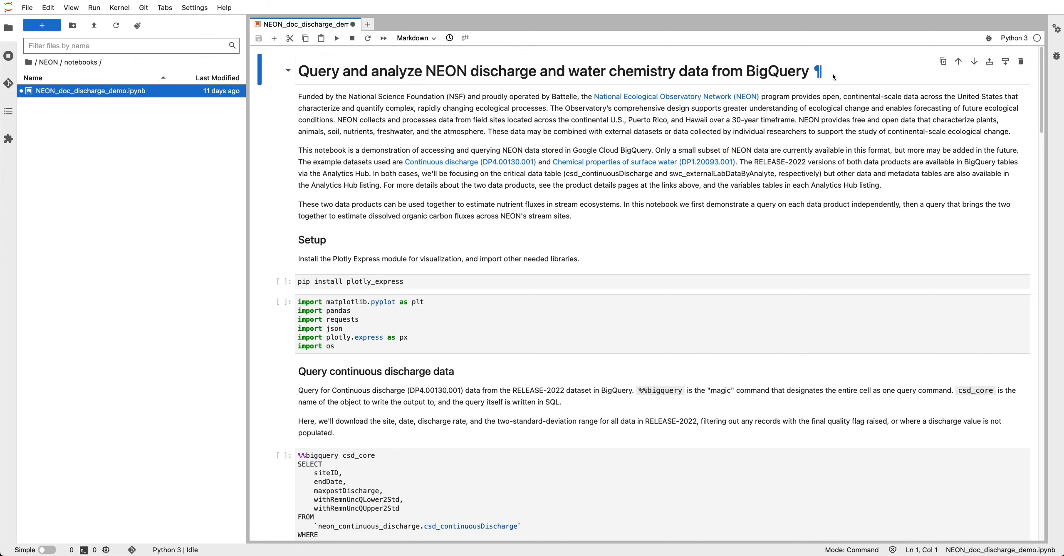
pyautogui.hotkey('shift', 'Return')
pyautogui.hotkey('shift', 'Return')
pyautogui.hotkey('shift', 'Return')
pyautogui.hotkey('shift', 'Return')
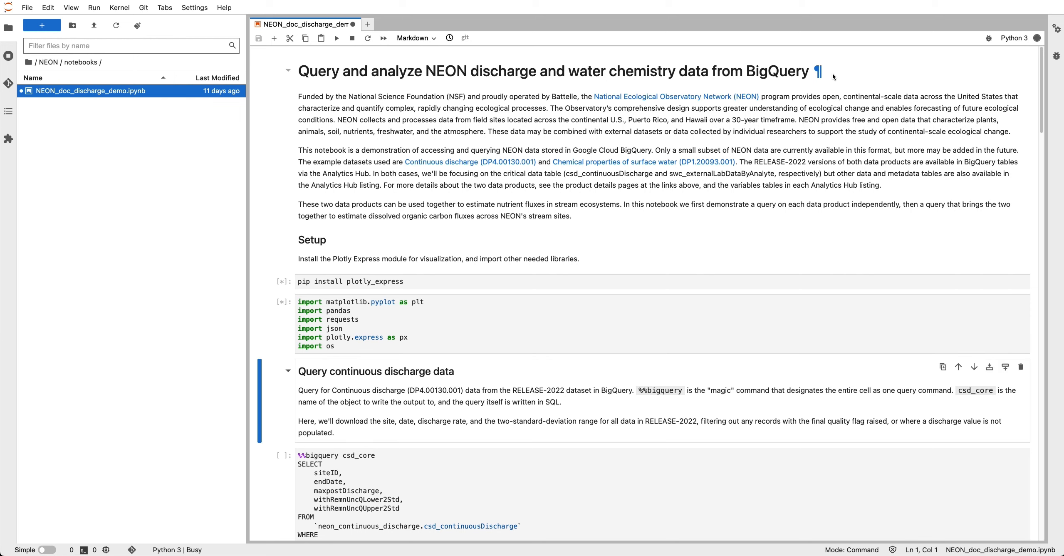
pyautogui.hotkey('shift', 'Return')
pyautogui.hotkey('shift', 'Return')
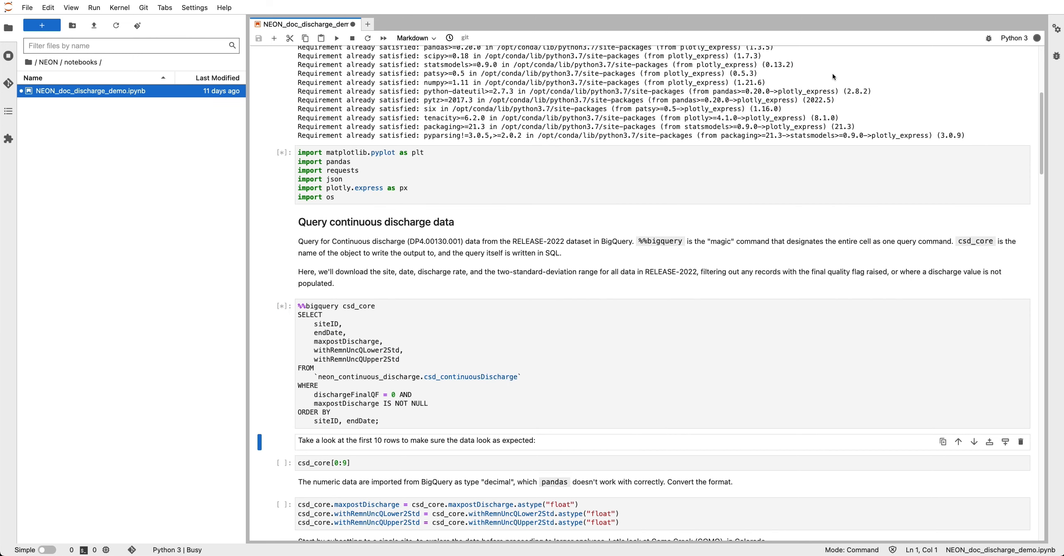
pyautogui.hotkey('shift', 'Return')
pyautogui.hotkey('shift', 'Return')
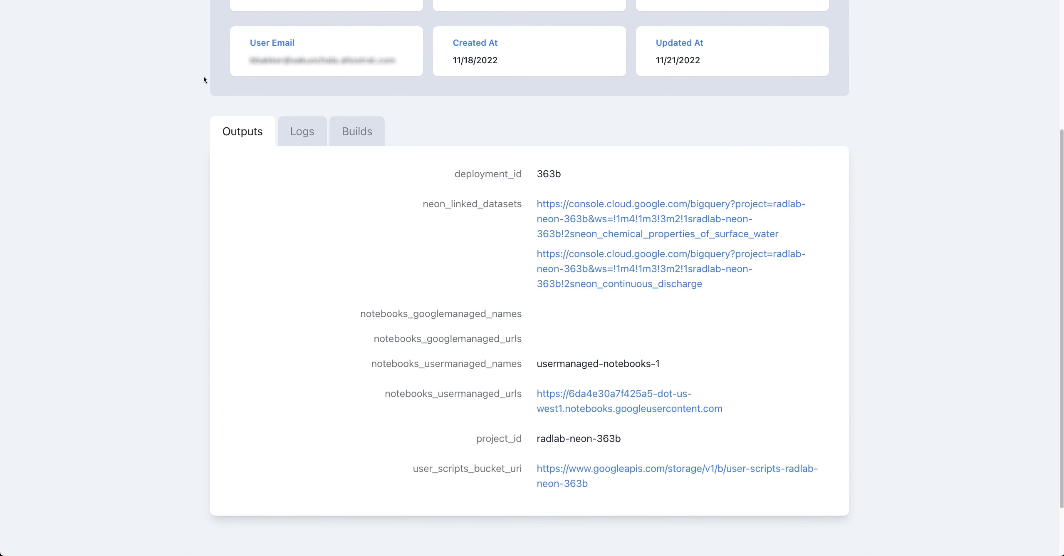
pyautogui.scroll(5, 204, 79)
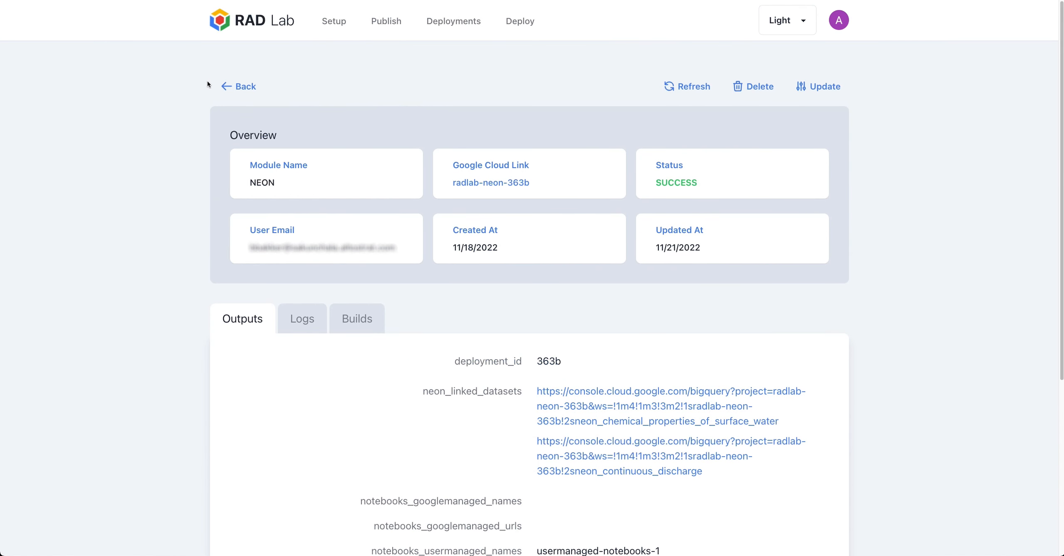
# Step through Setup's Billing Account, Organization and Folder Id to region us-west1, zone us-west1-a
pyautogui.click(339, 21)
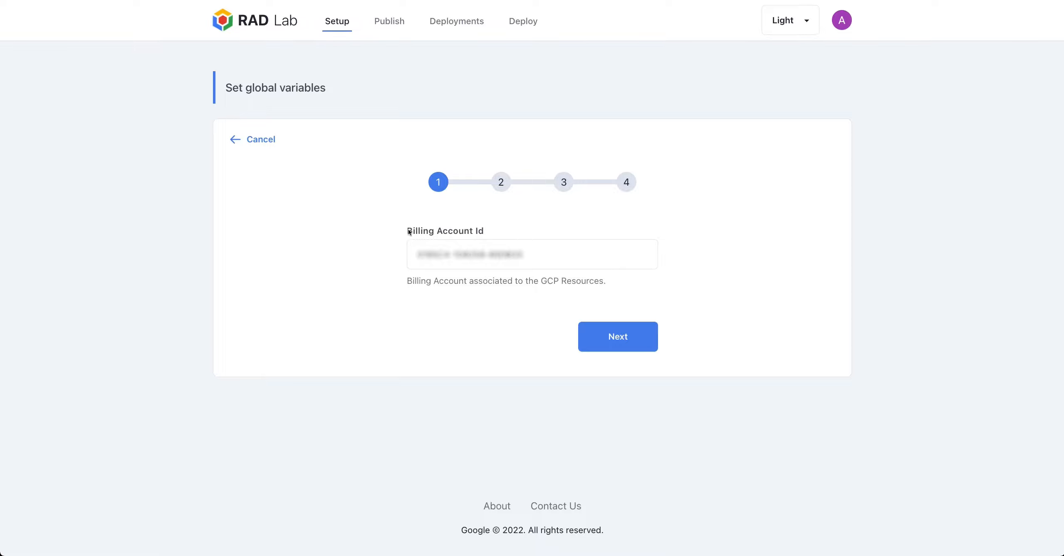
pyautogui.click(652, 343)
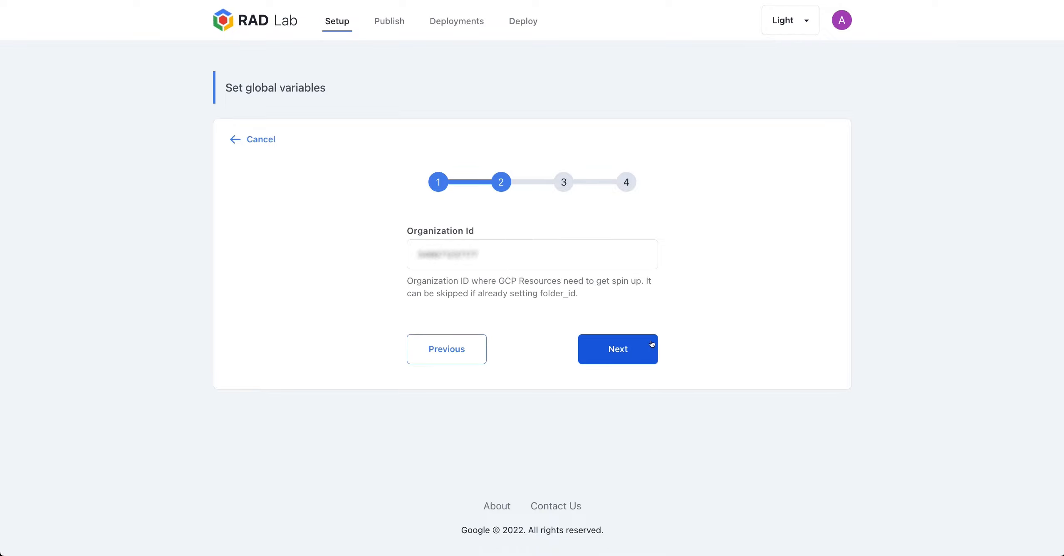
pyautogui.click(652, 343)
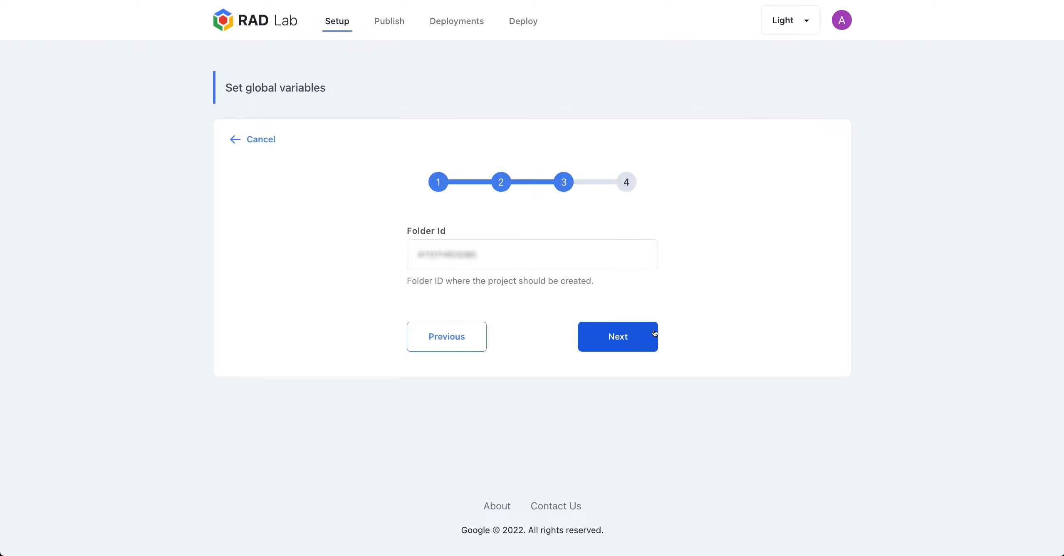
pyautogui.click(655, 333)
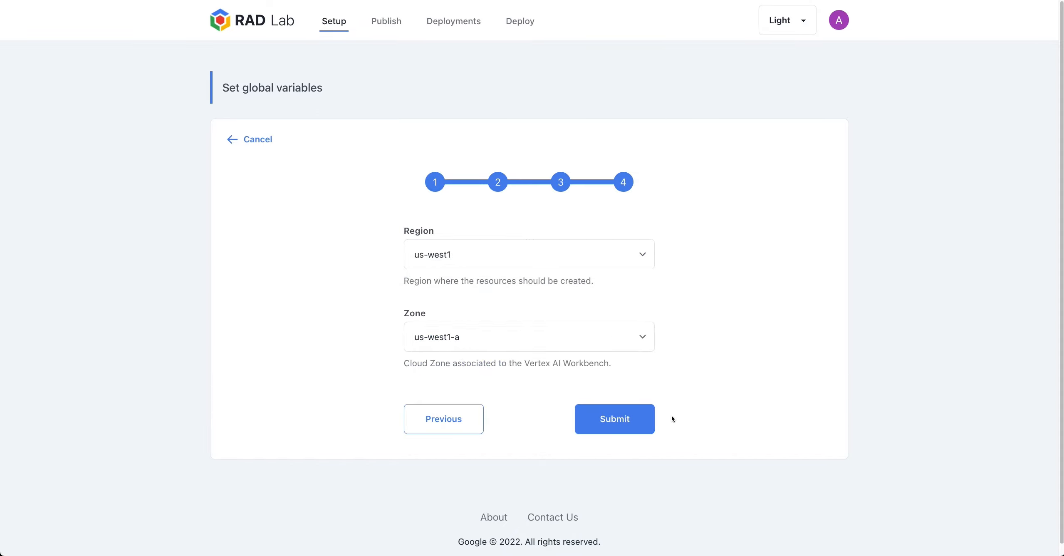
pyautogui.click(387, 21)
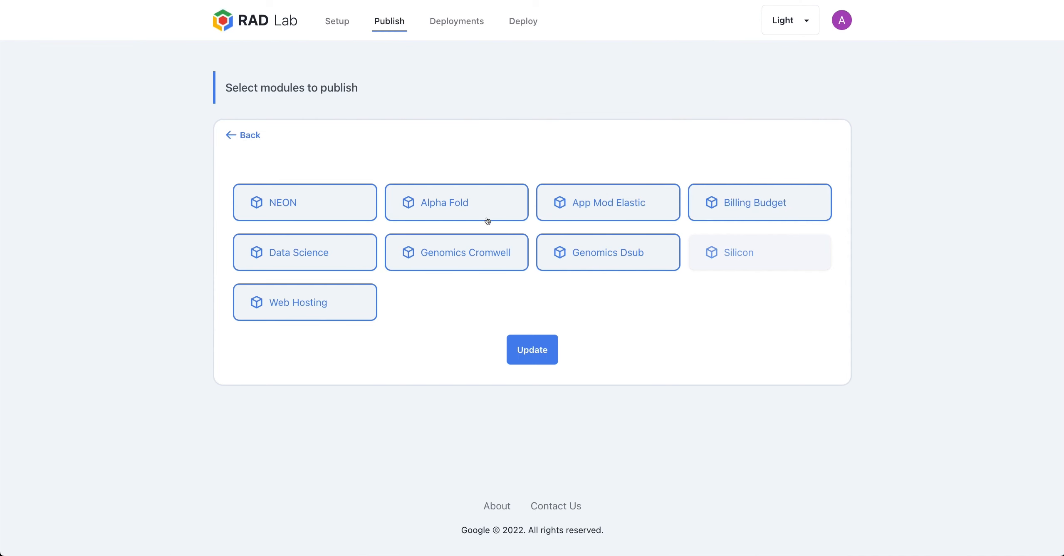
# Deselect the Genomics Dsub and Genomics Cromwell modules and review the ID fields
pyautogui.click(565, 255)
pyautogui.click(444, 255)
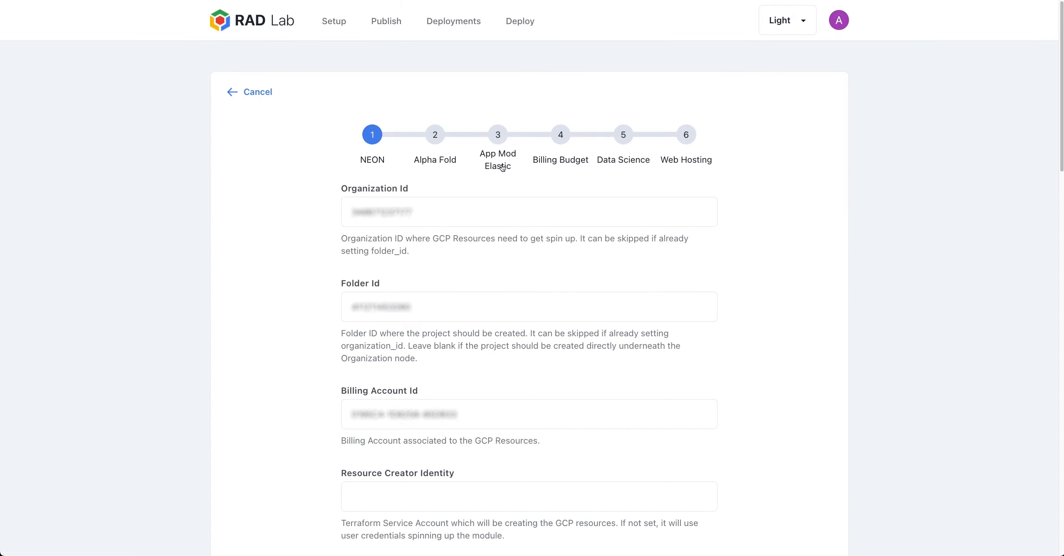
pyautogui.moveTo(411, 213); pyautogui.dragTo(322, 211)
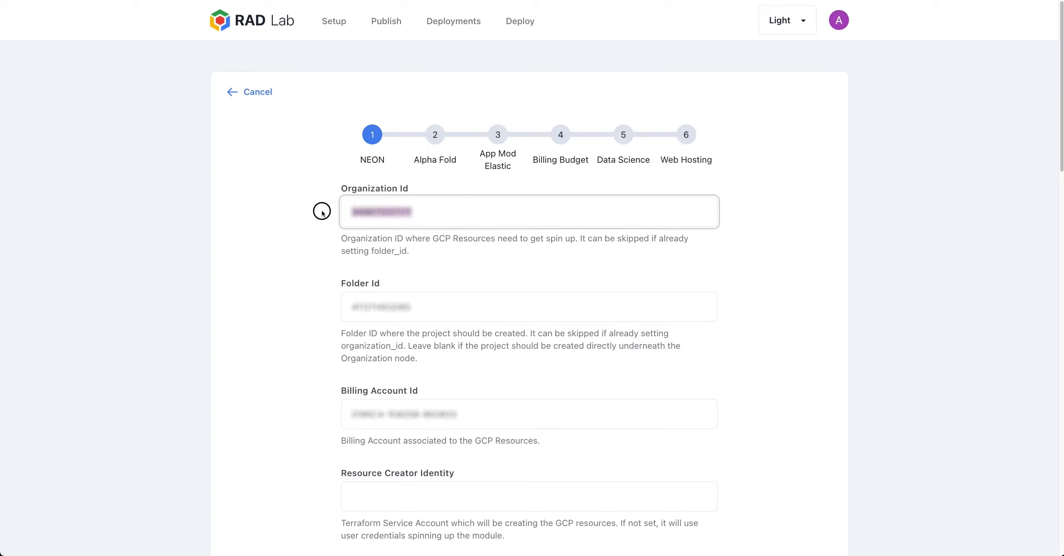
pyautogui.moveTo(325, 294); pyautogui.dragTo(384, 284)
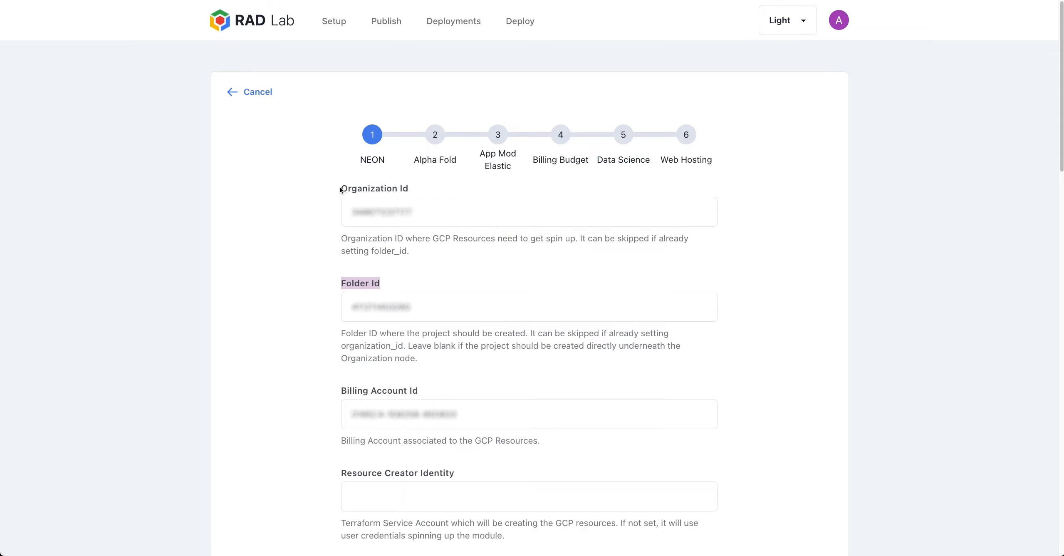
pyautogui.moveTo(342, 190); pyautogui.dragTo(411, 195)
pyautogui.click(353, 390)
pyautogui.moveTo(352, 390); pyautogui.dragTo(418, 389)
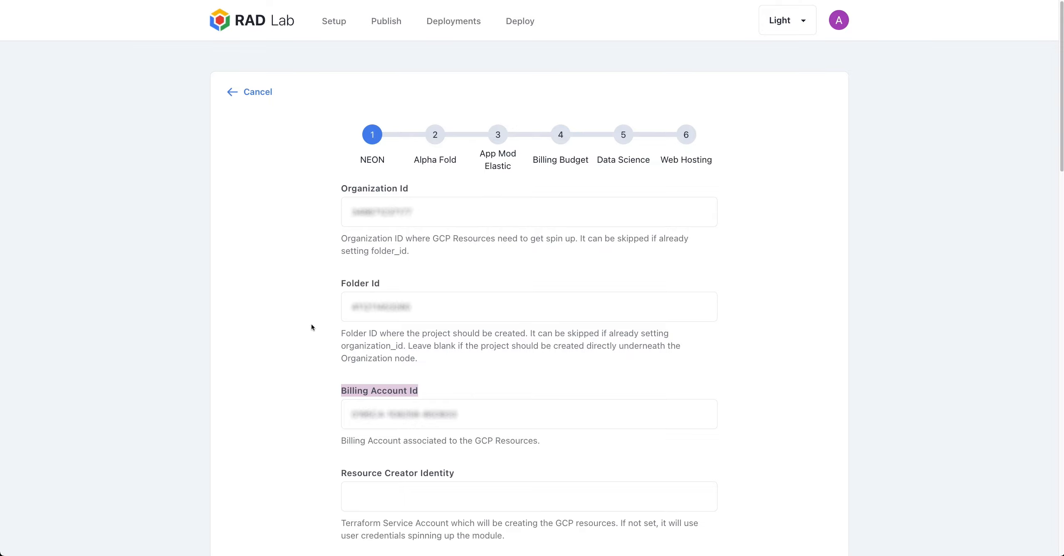
# Change NEON's Billing Budget Amount to 200
pyautogui.scroll(-8, 315, 320)
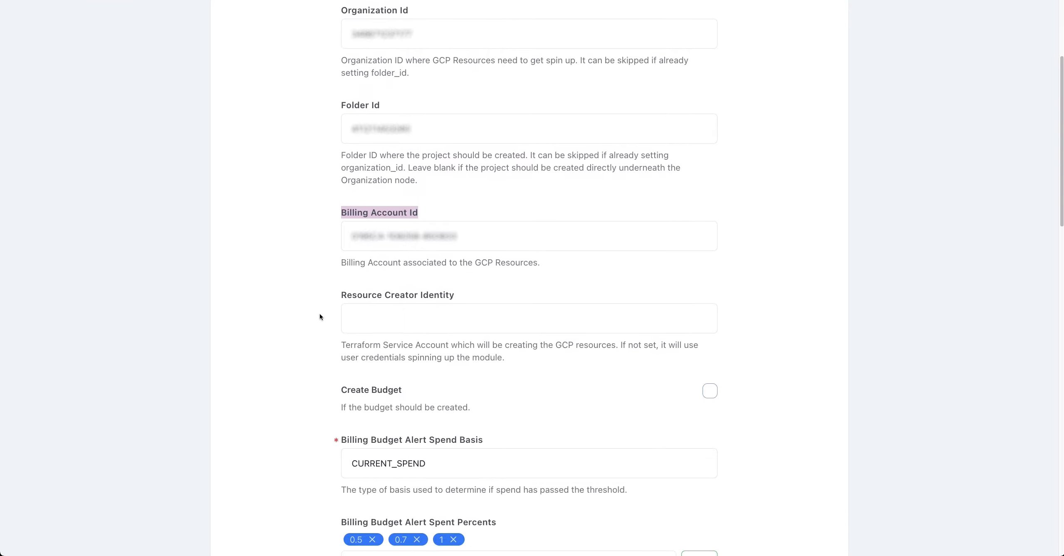
pyautogui.scroll(-5, 323, 312)
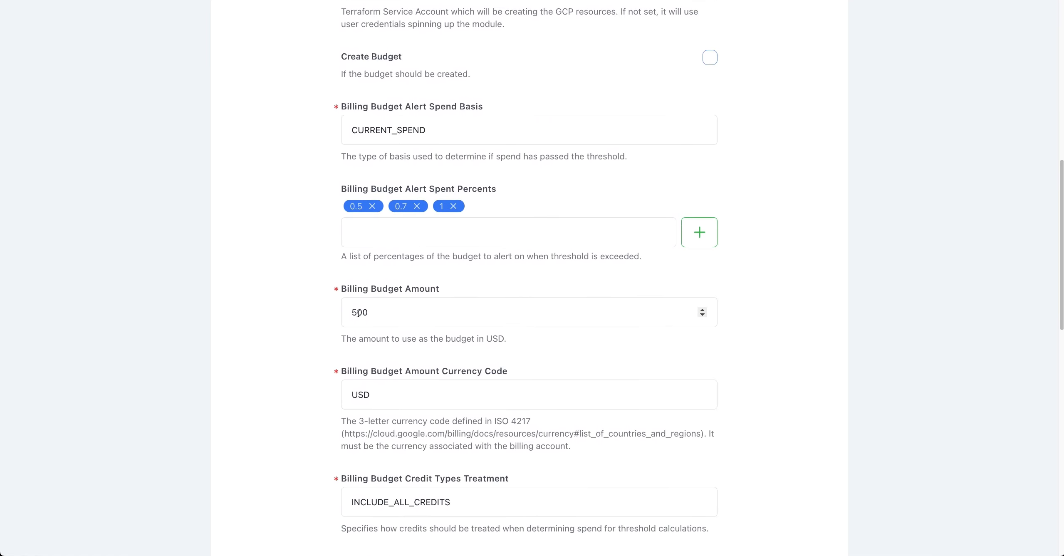
pyautogui.moveTo(357, 314); pyautogui.dragTo(342, 312)
pyautogui.write('2')
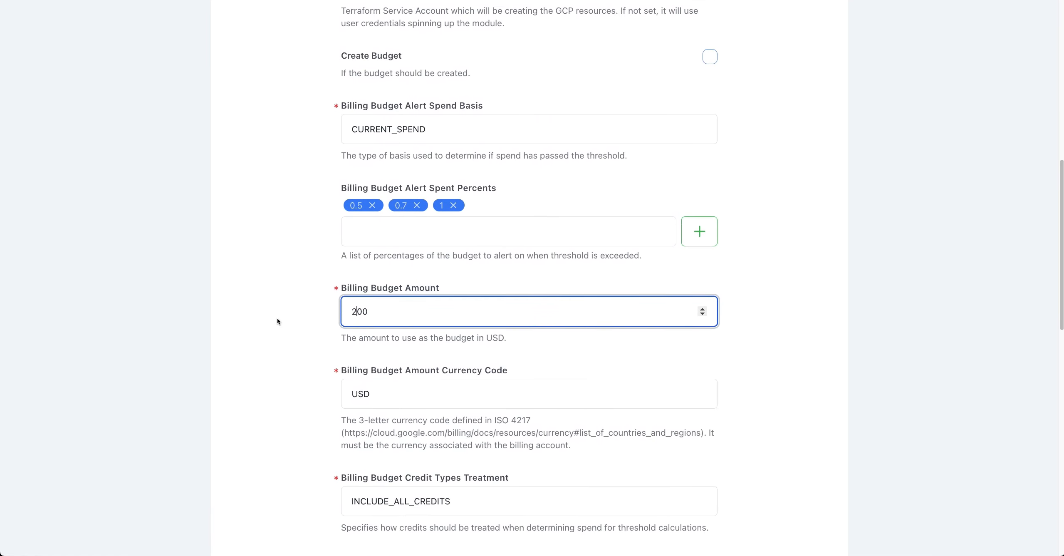
# Add the admin's e-mail address to NEON's budget notification list
pyautogui.scroll(-8, 278, 321)
pyautogui.scroll(-7, 656, 345)
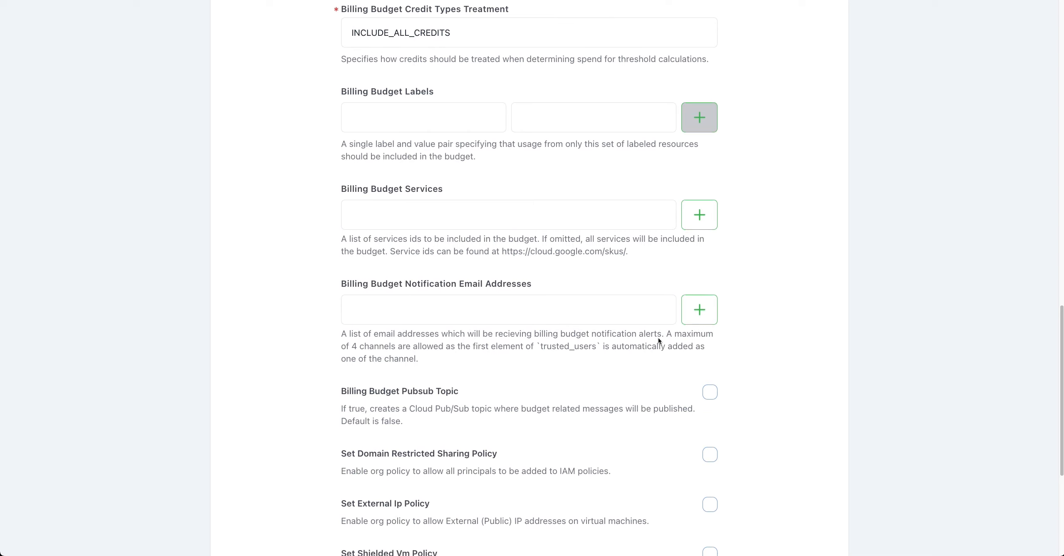
pyautogui.click(580, 171)
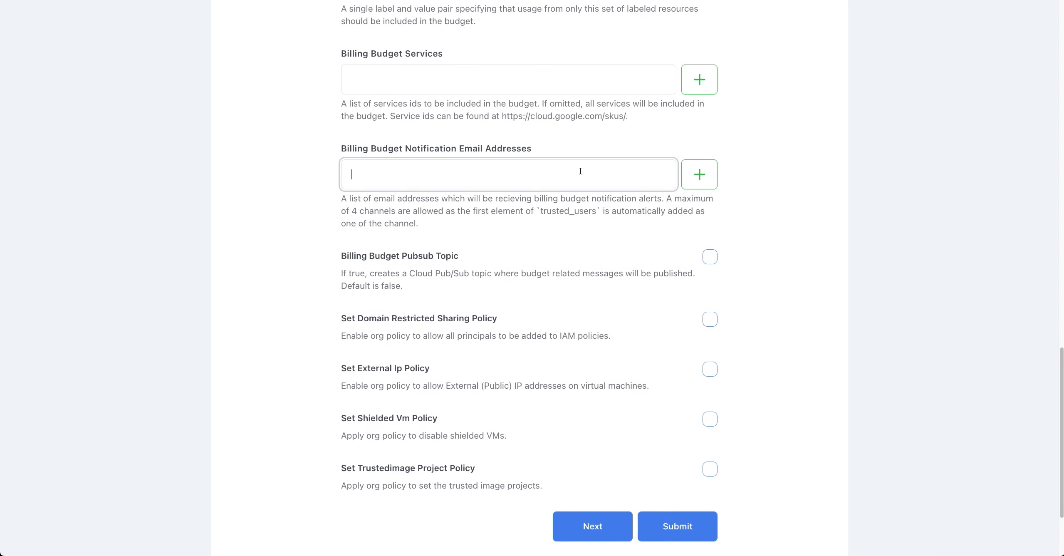
pyautogui.write('admin@compnay.com')
pyautogui.press('BackSpace')
pyautogui.press('BackSpace')
pyautogui.press('BackSpace')
pyautogui.press('BackSpace')
pyautogui.press('BackSpace')
pyautogui.press('BackSpace')
pyautogui.press('BackSpace')
pyautogui.press('BackSpace')
pyautogui.write('pany.com')
pyautogui.press('Tab')
pyautogui.press('Return')
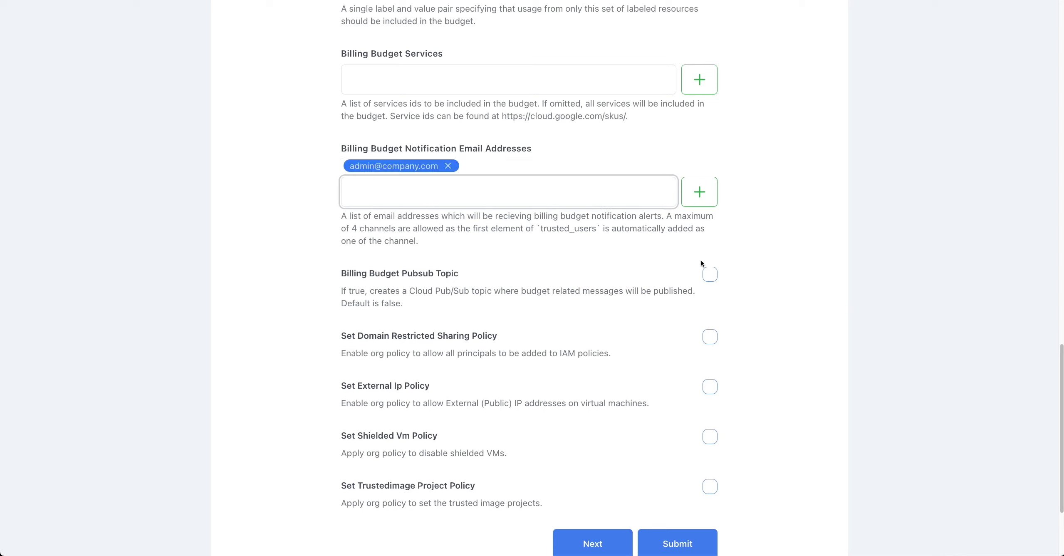
# Enable the Domain Restricted Sharing and External Ip policies for NEON
pyautogui.click(713, 336)
pyautogui.click(711, 387)
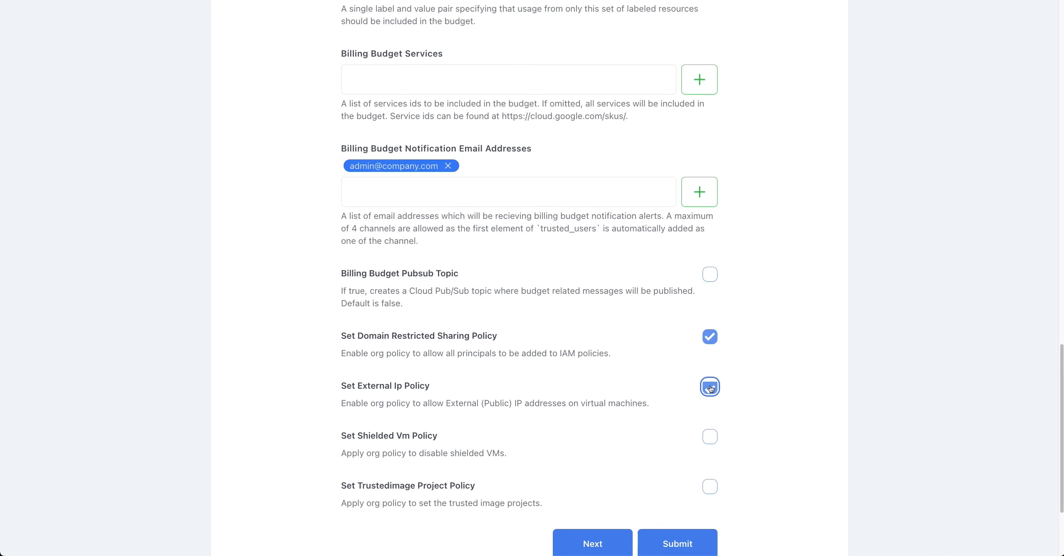
pyautogui.click(585, 543)
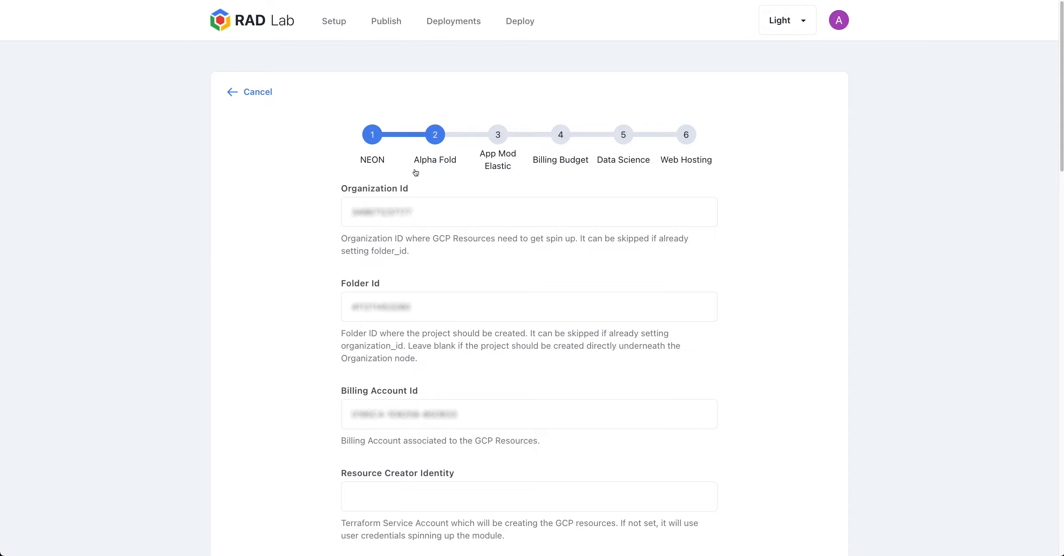
# Switch from the publishing wizard to the Deployments list, then the Deploy page
pyautogui.click(454, 24)
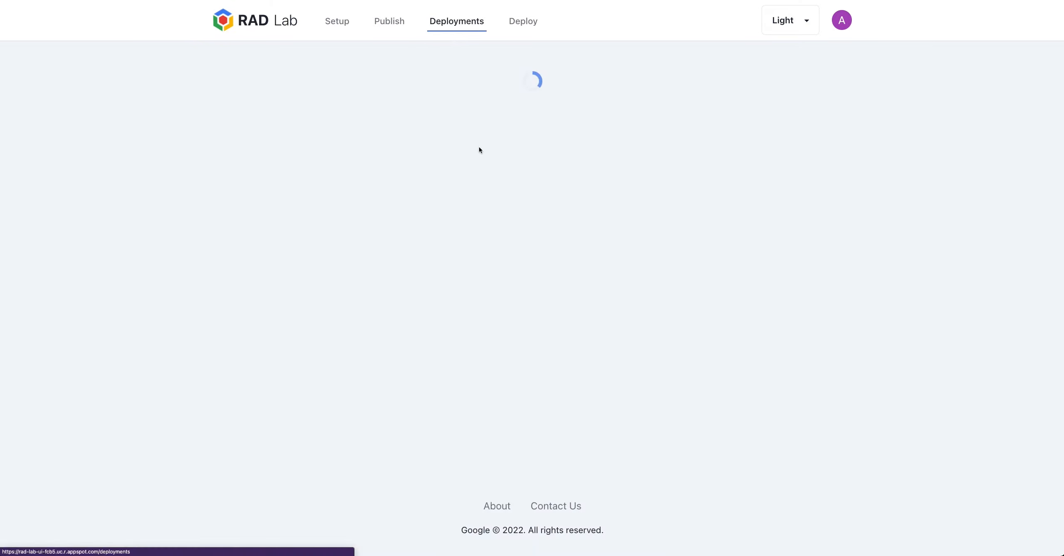
pyautogui.click(519, 25)
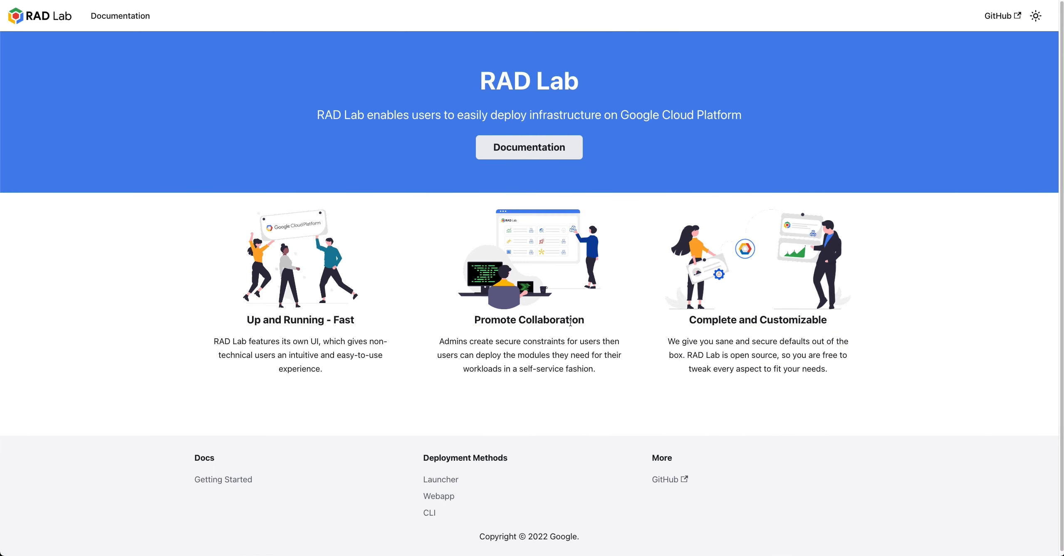
# Read the RAD Lab UI installation pages (01 Source Control, 02 Google Cloud, 03 Infrastructure), ending on Troubleshooting
pyautogui.click(576, 149)
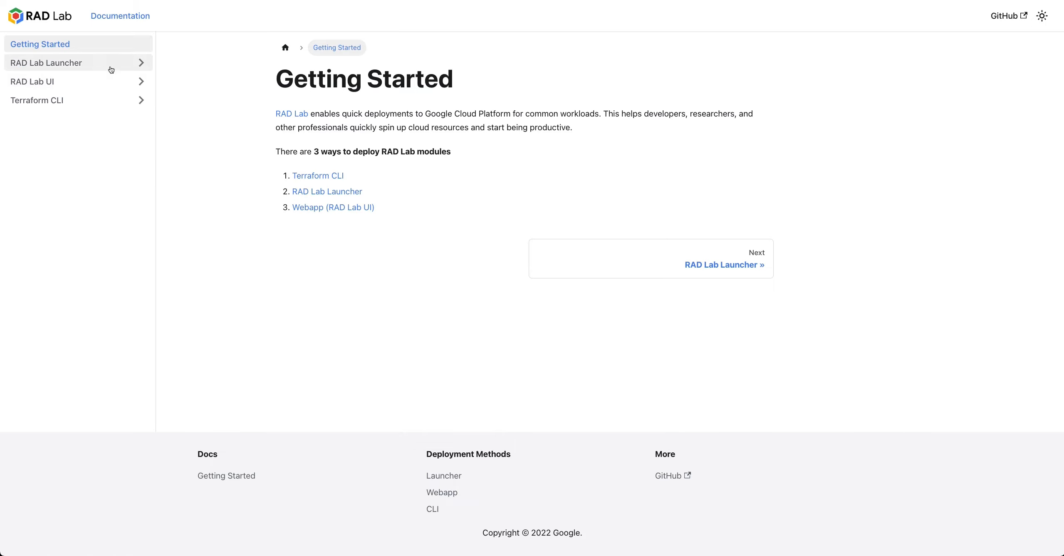
pyautogui.click(97, 83)
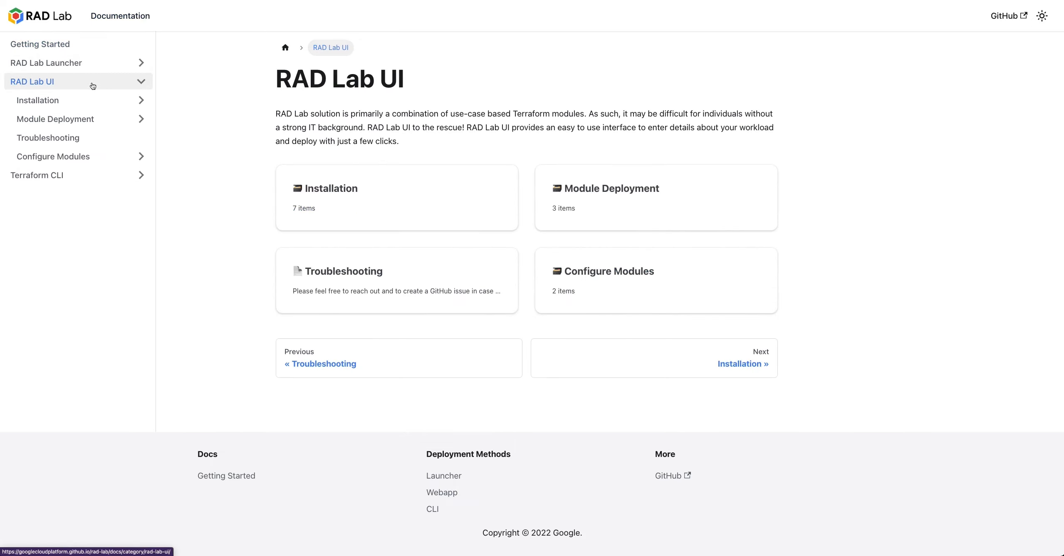
pyautogui.click(93, 101)
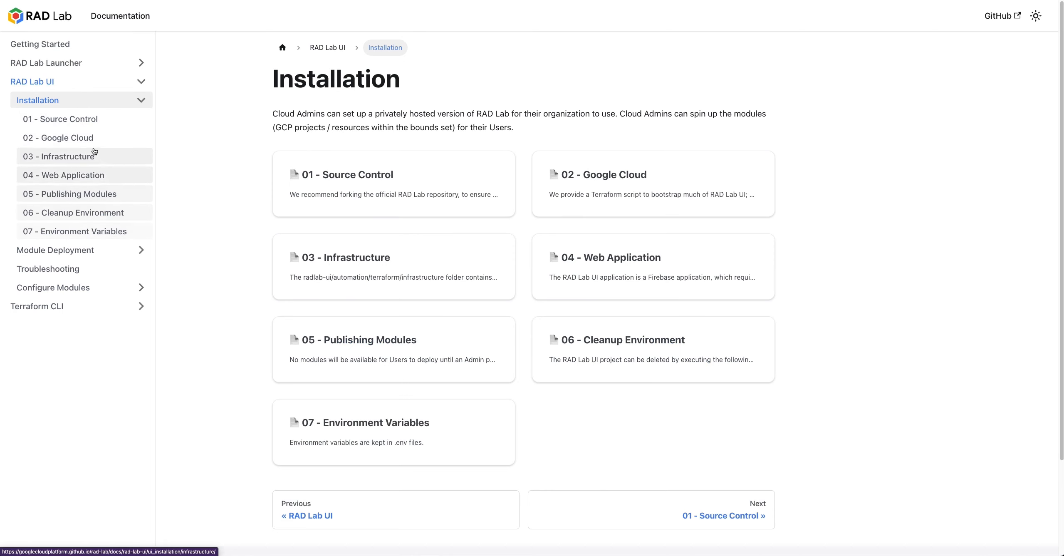
pyautogui.click(93, 120)
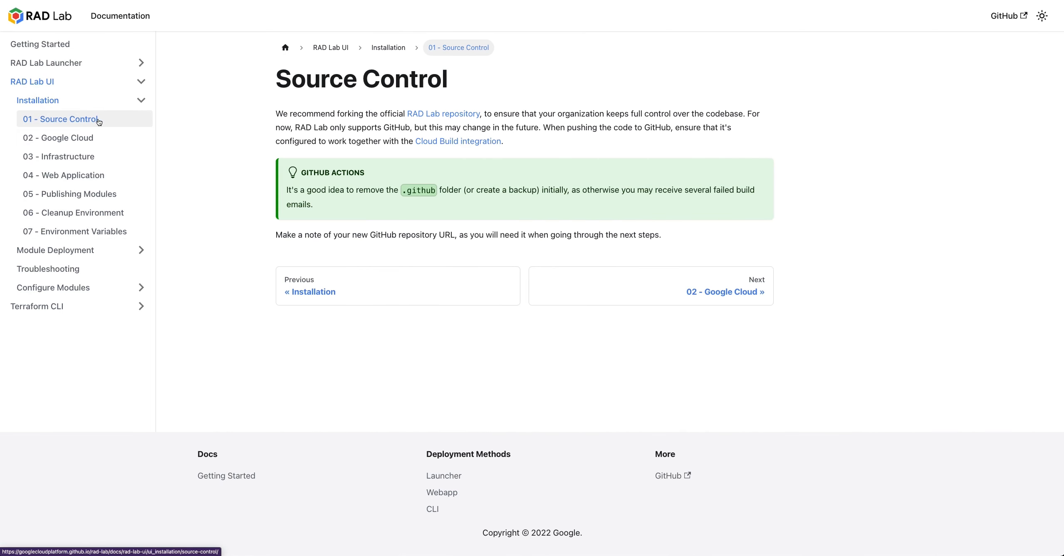
pyautogui.click(86, 137)
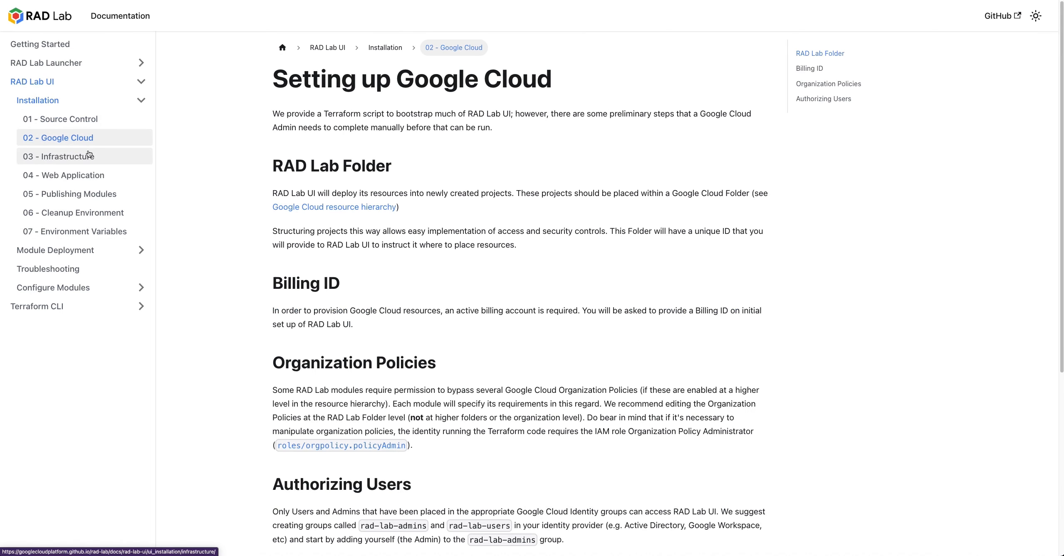
pyautogui.click(87, 157)
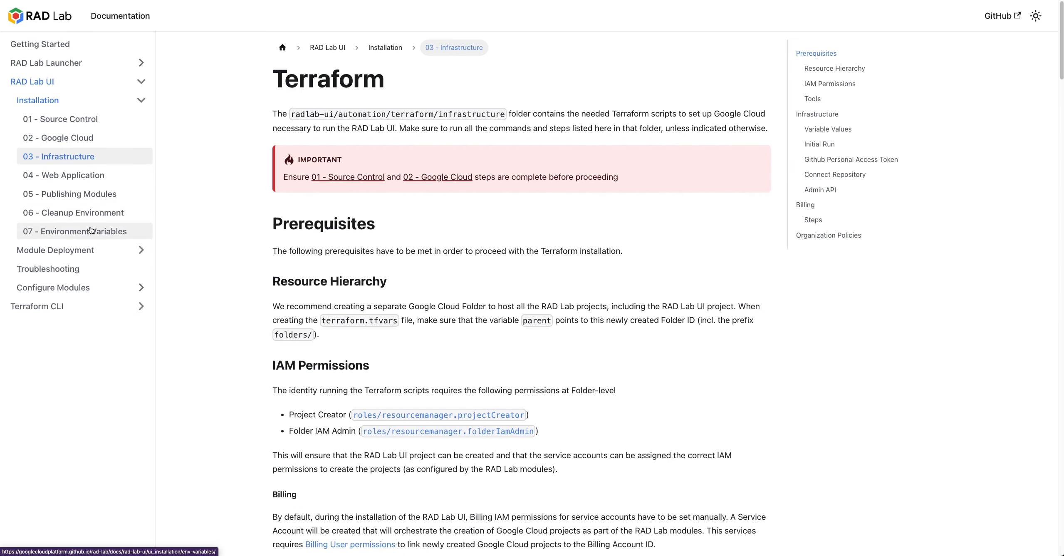
pyautogui.click(71, 269)
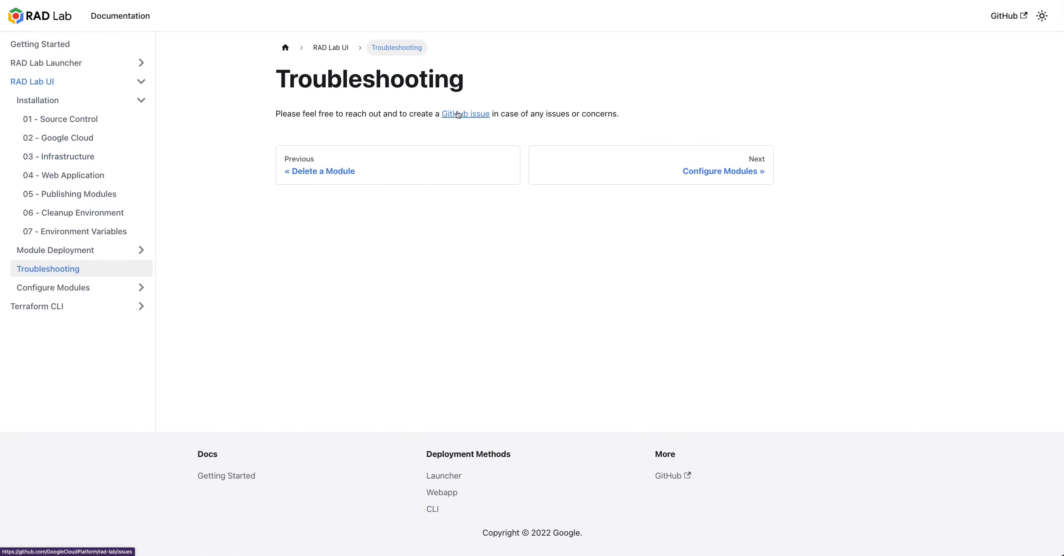